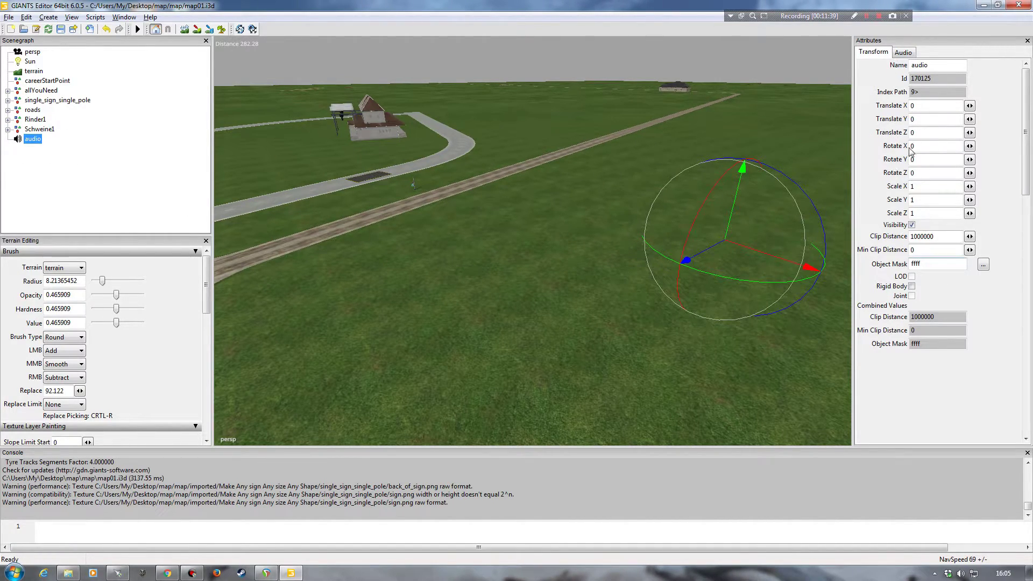
- Lower the audio node's Volume to 0.1 in its Audio attributes and focus the view on it
click(906, 53)
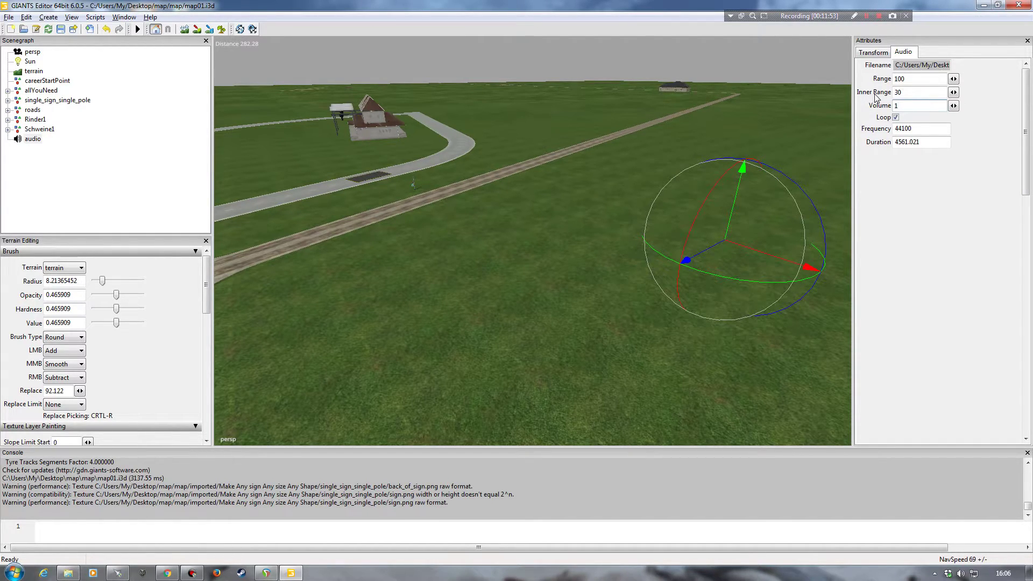
double_click(915, 105)
key(Return)
key(f)
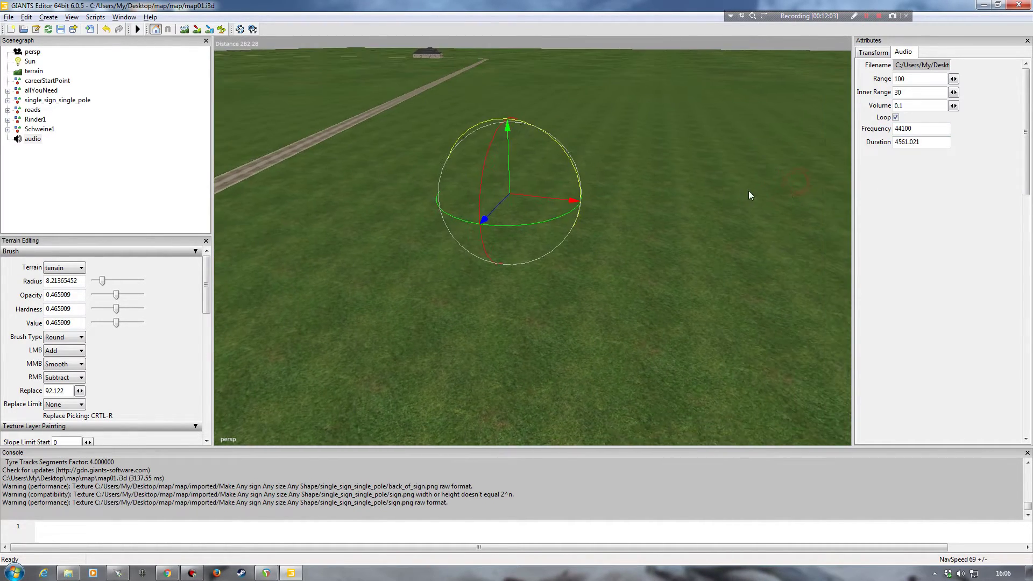
alt+drag(703, 184, 601, 184)
alt+right_drag(601, 183, 104, 187)
alt+drag(468, 199, 498, 215)
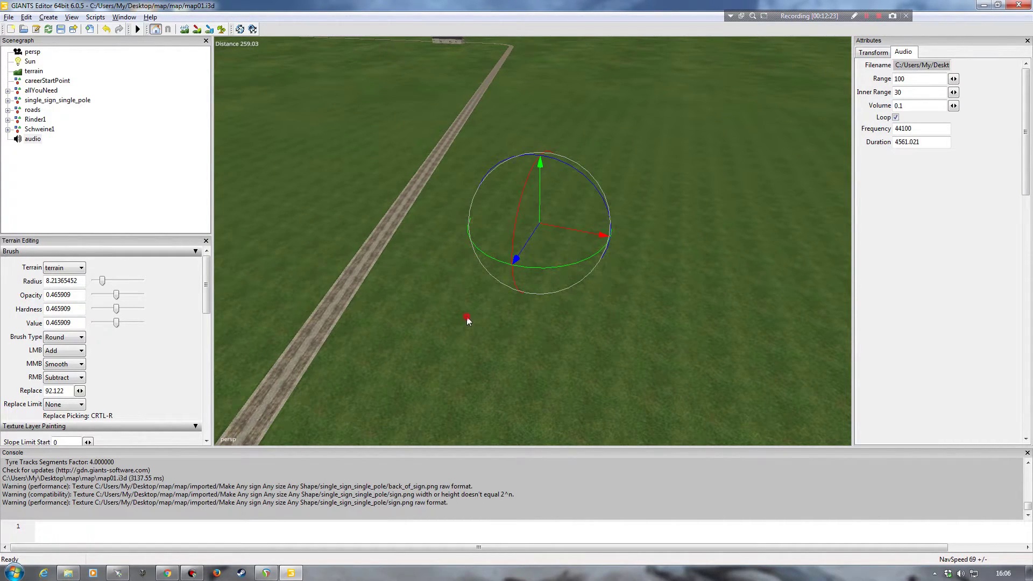
scroll(467, 316, up, 5)
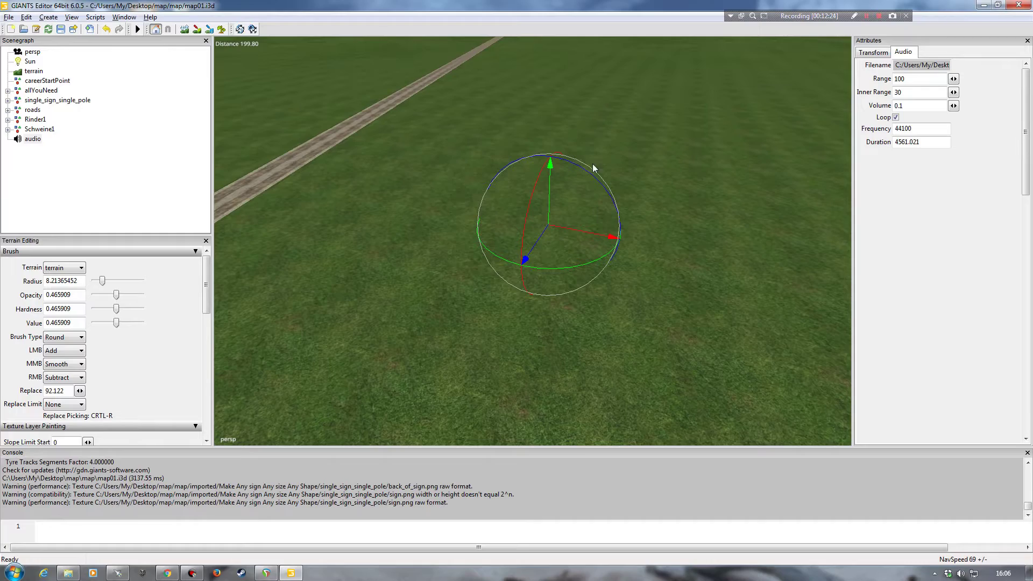
scroll(525, 296, up, 10)
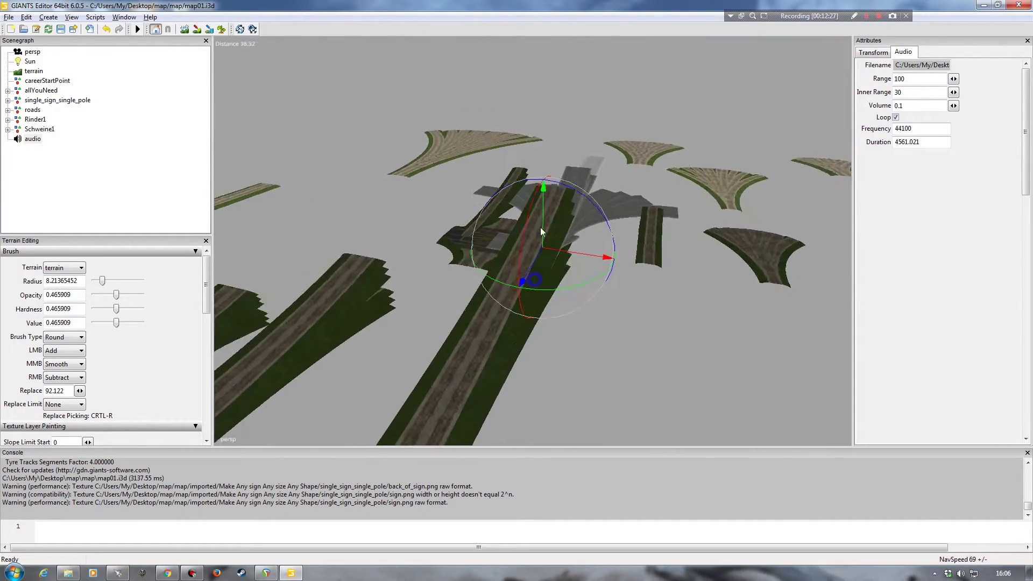
scroll(535, 269, down, 10)
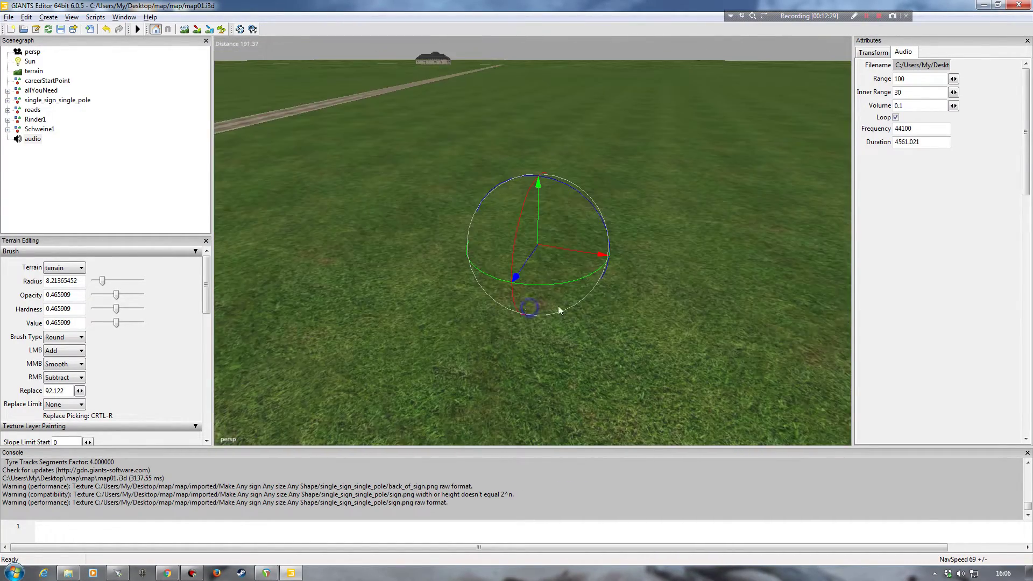
scroll(503, 176, down, 3)
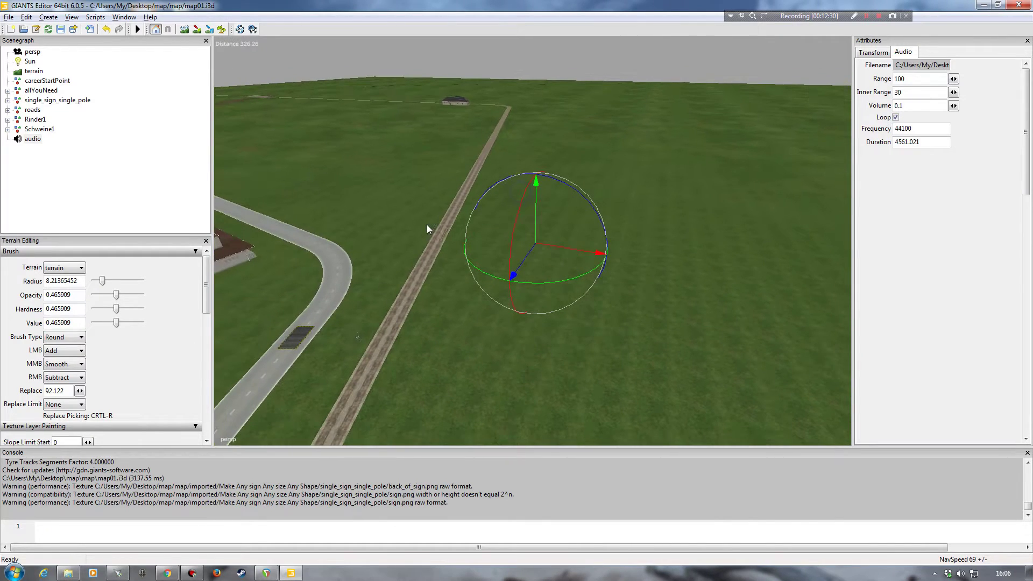
click(138, 29)
drag(447, 311, 439, 315)
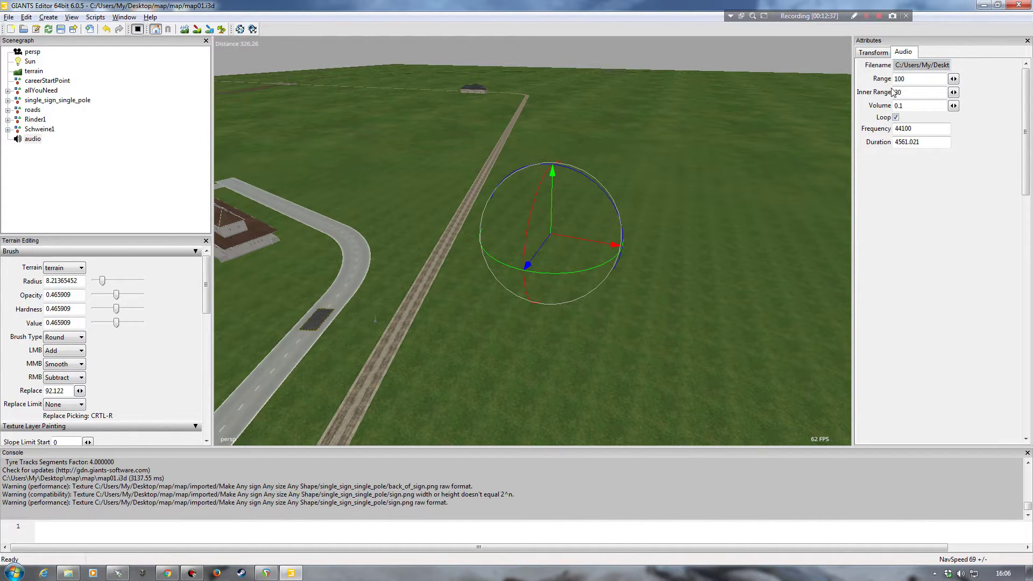
scroll(609, 285, up, 5)
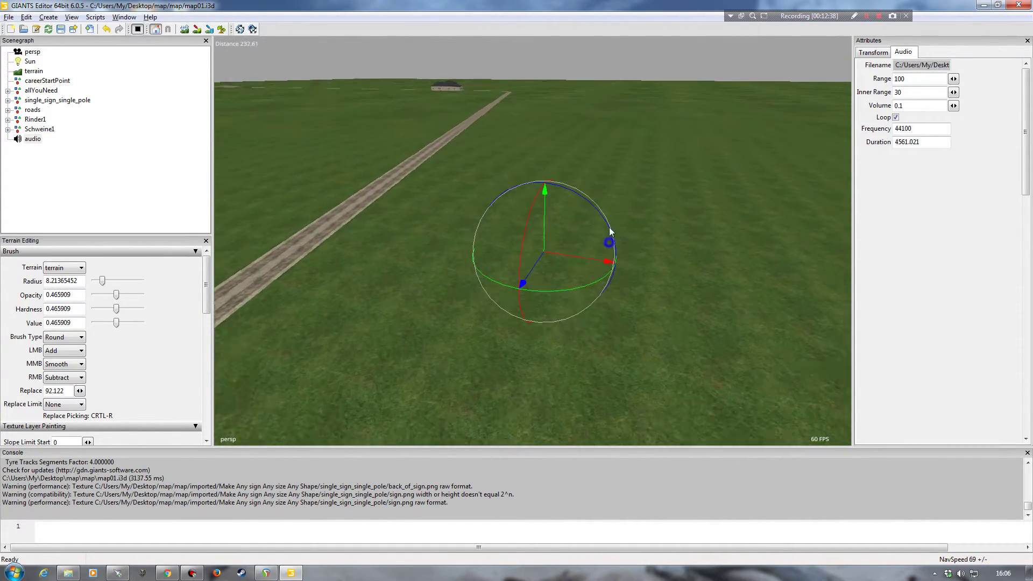
scroll(615, 251, up, 5)
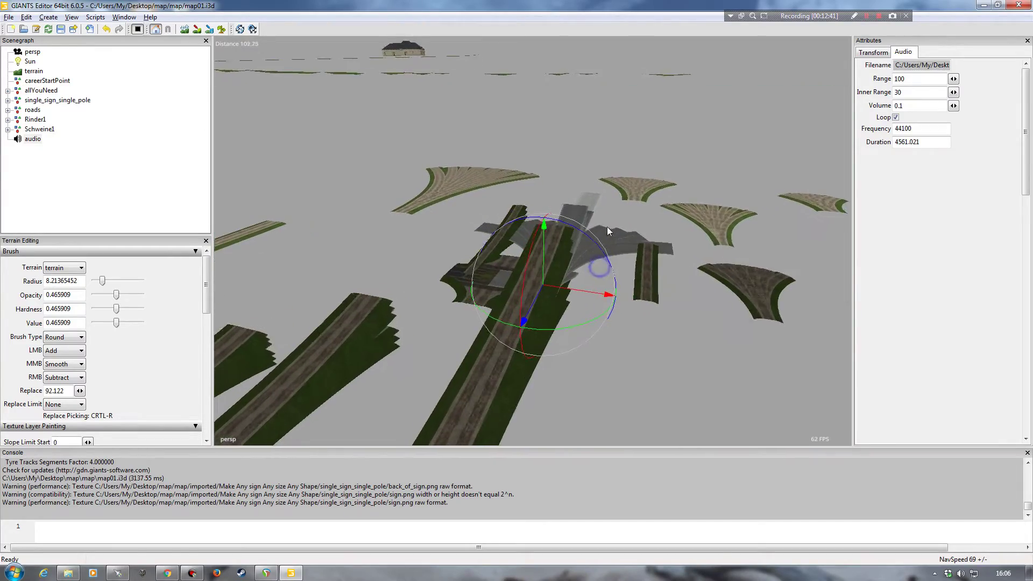
scroll(626, 241, up, 5)
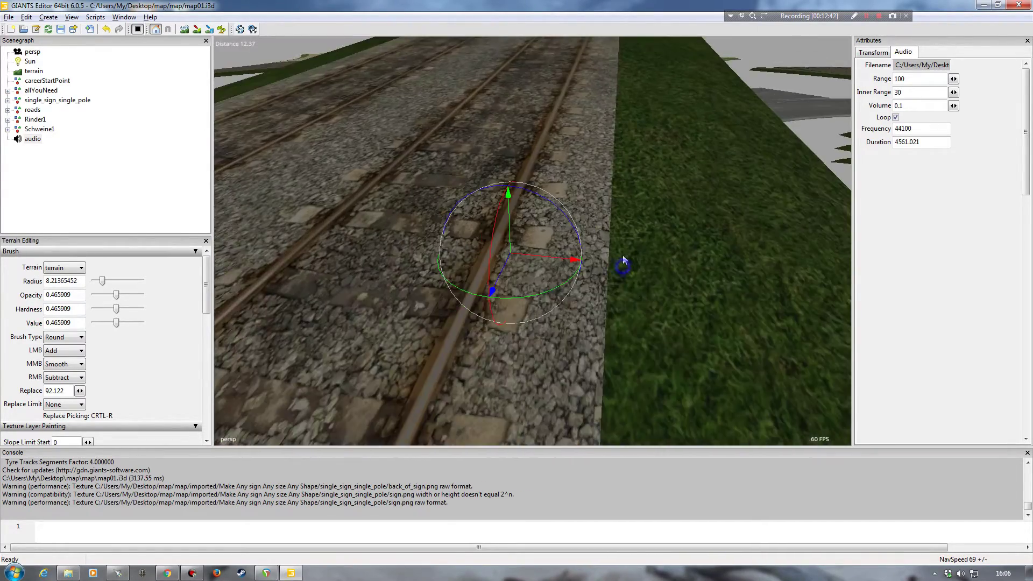
scroll(623, 256, up, 3)
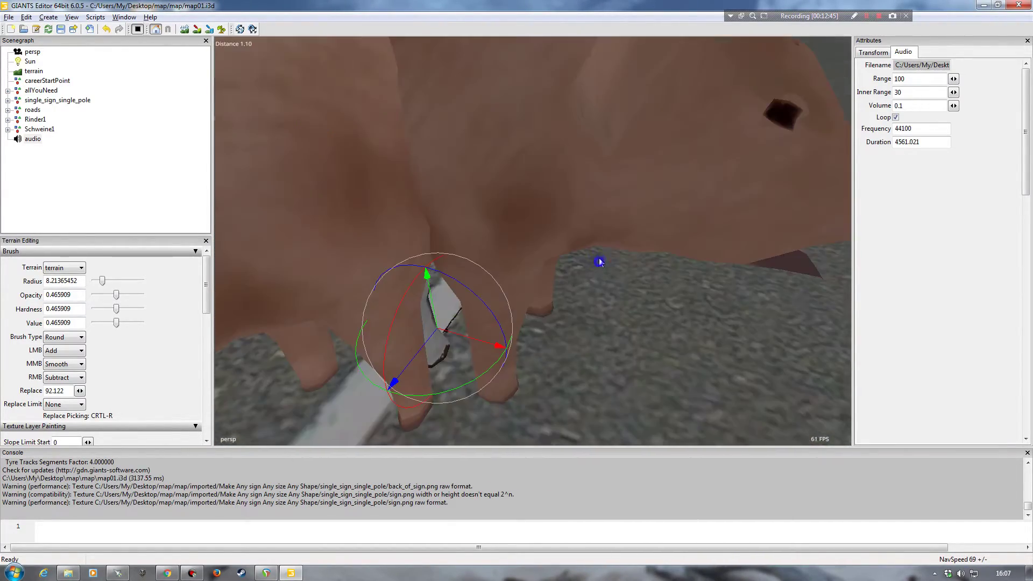
click(138, 30)
scroll(490, 236, down, 12)
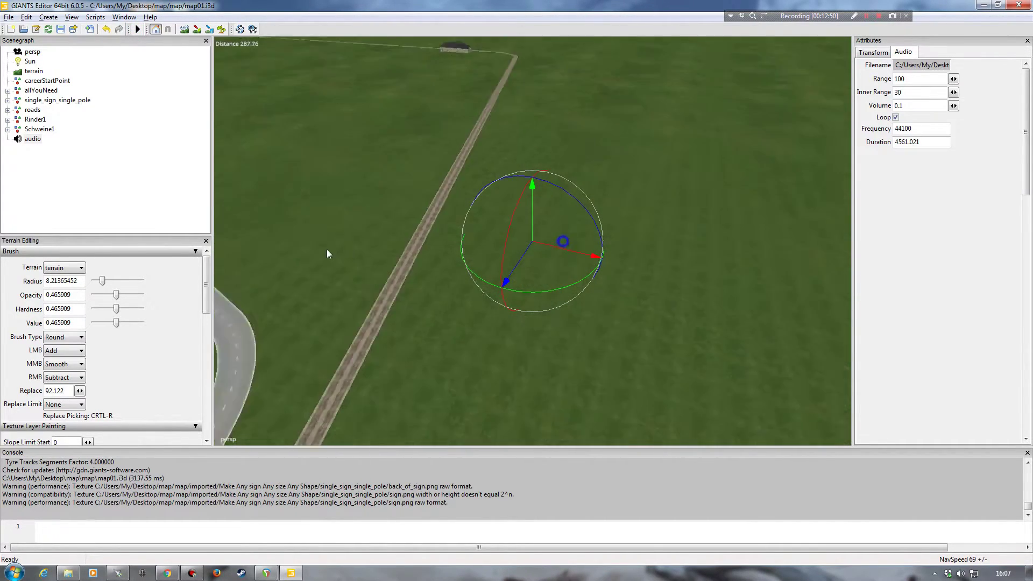
right_drag(327, 250, 418, 266)
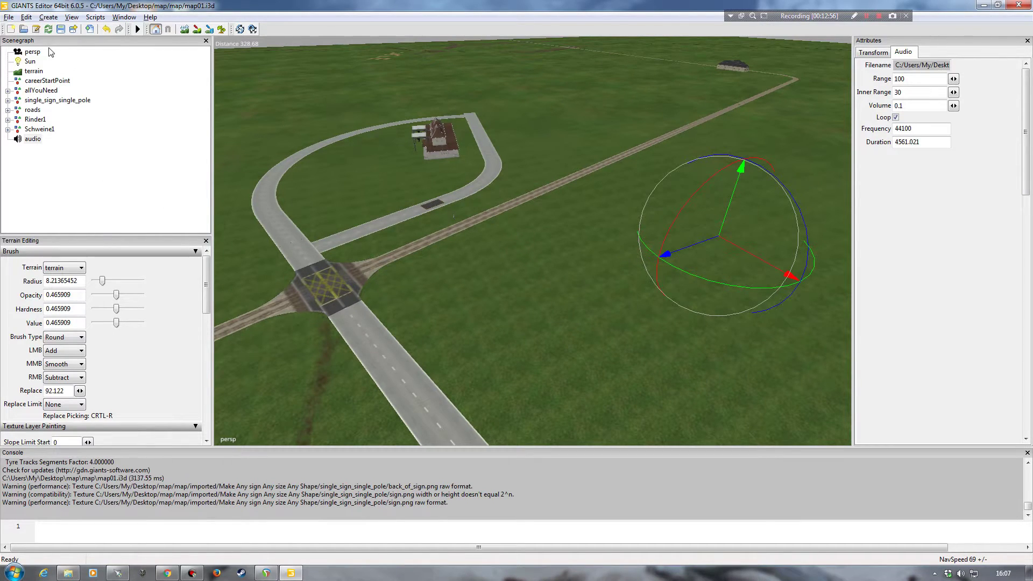
- Move the audio node onto the grass beside the railway with Interactive Placement
click(25, 18)
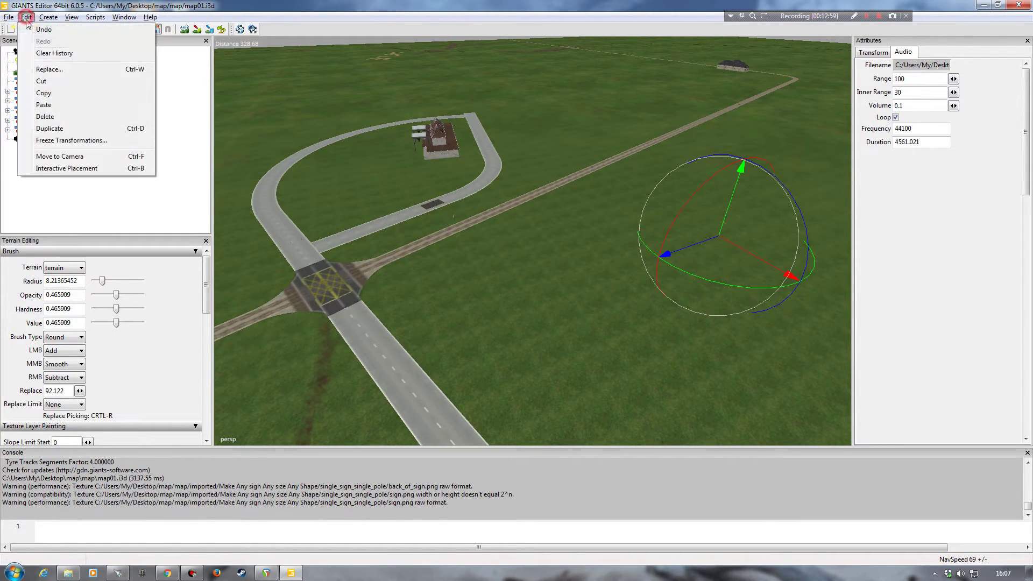
click(62, 169)
click(531, 255)
scroll(542, 321, up, 10)
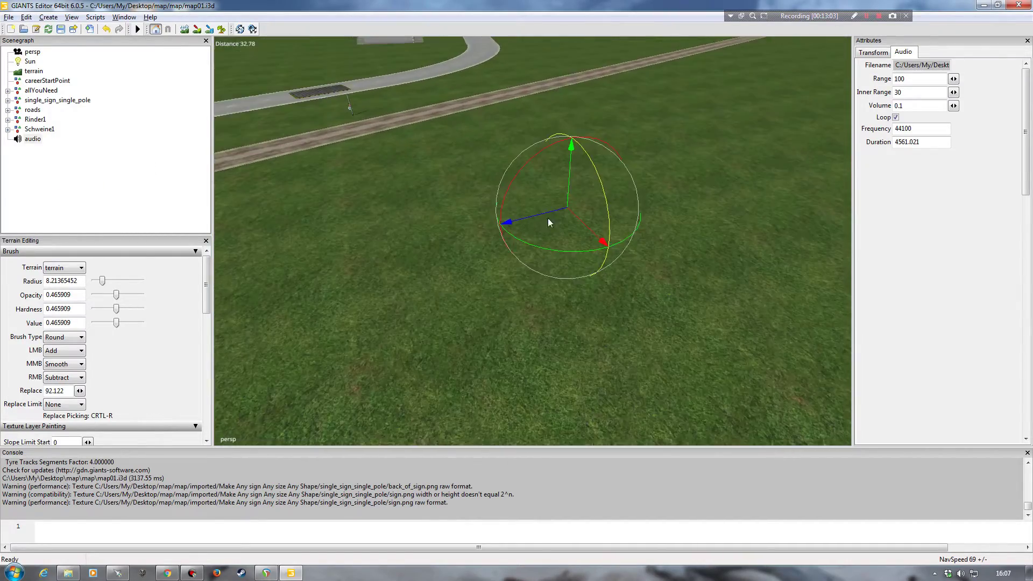
scroll(556, 211, up, 6)
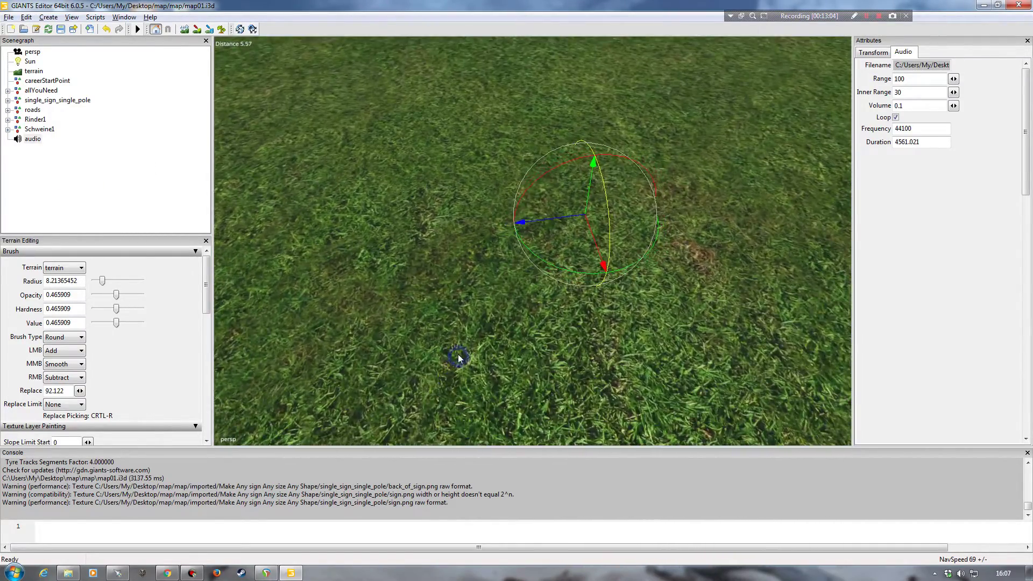
- Orbit and zoom around the placed node, then select the waterPlane object
alt+drag(459, 357, 437, 312)
scroll(438, 305, down, 8)
scroll(440, 295, up, 6)
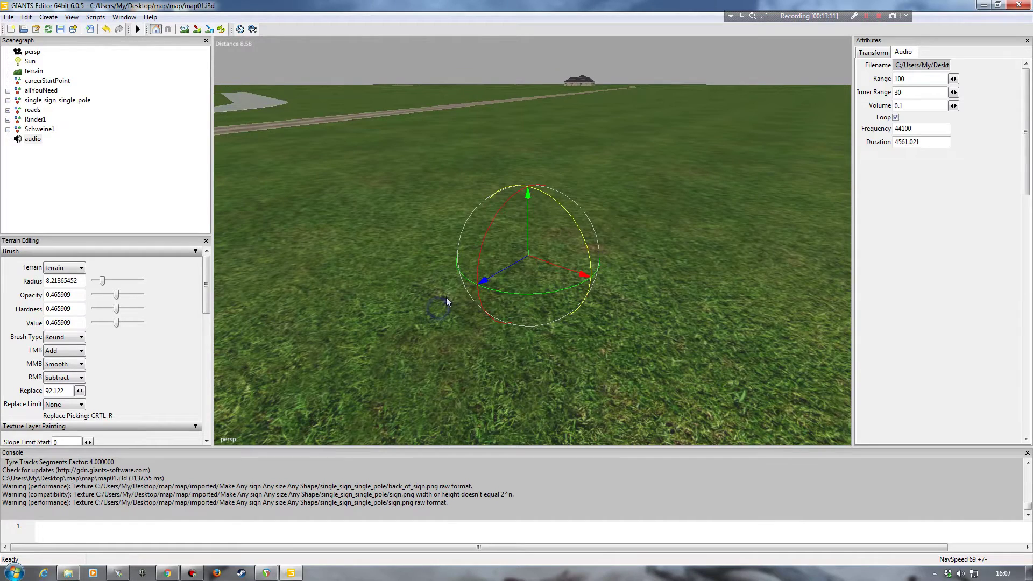
scroll(398, 317, down, 4)
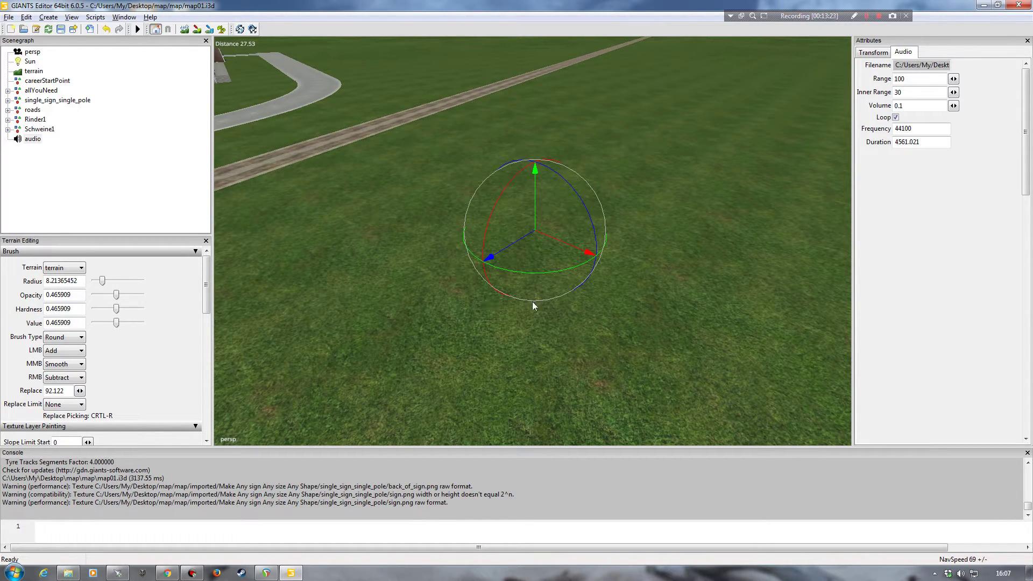
scroll(548, 311, down, 4)
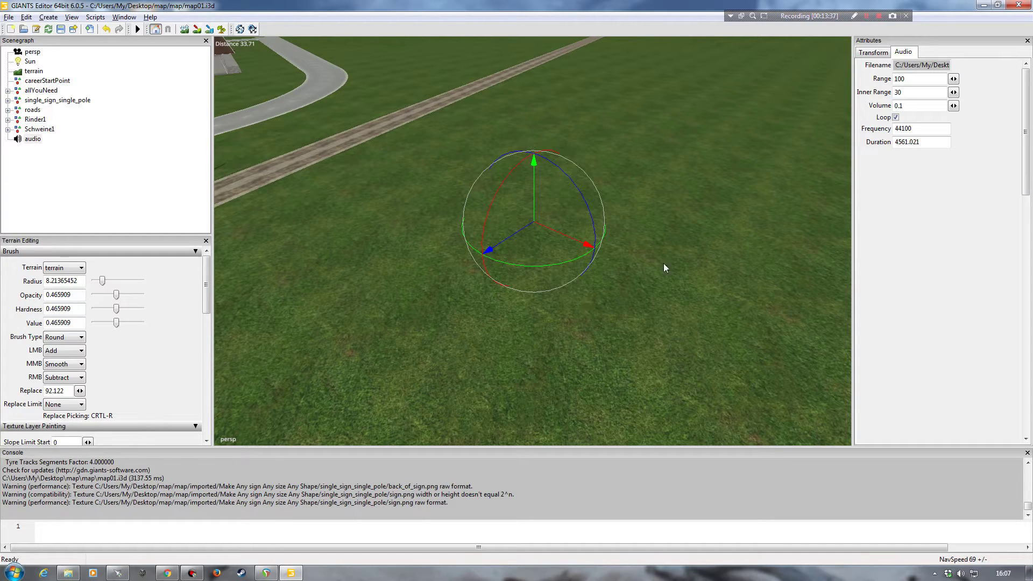
scroll(418, 204, up, 3)
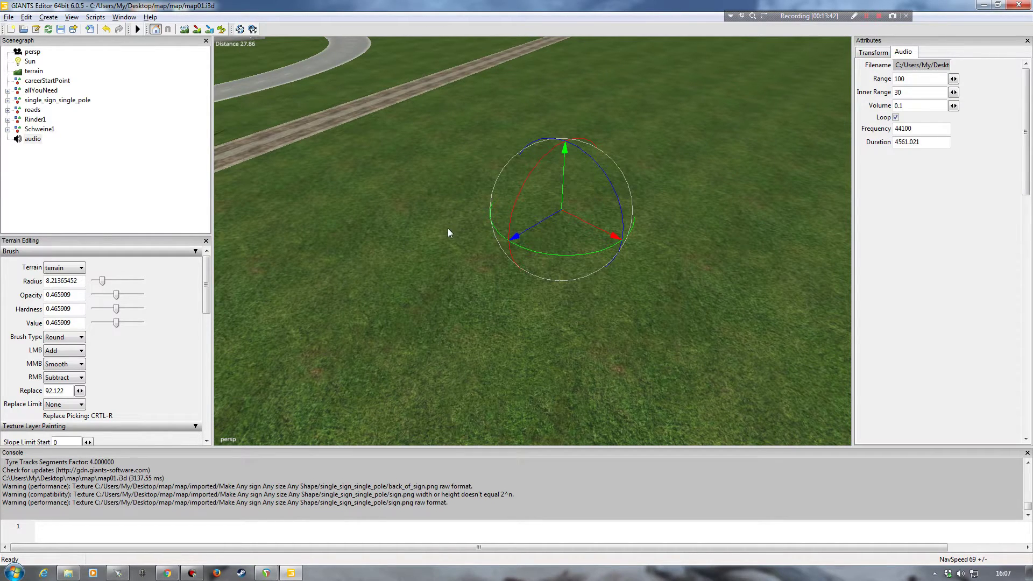
click(464, 260)
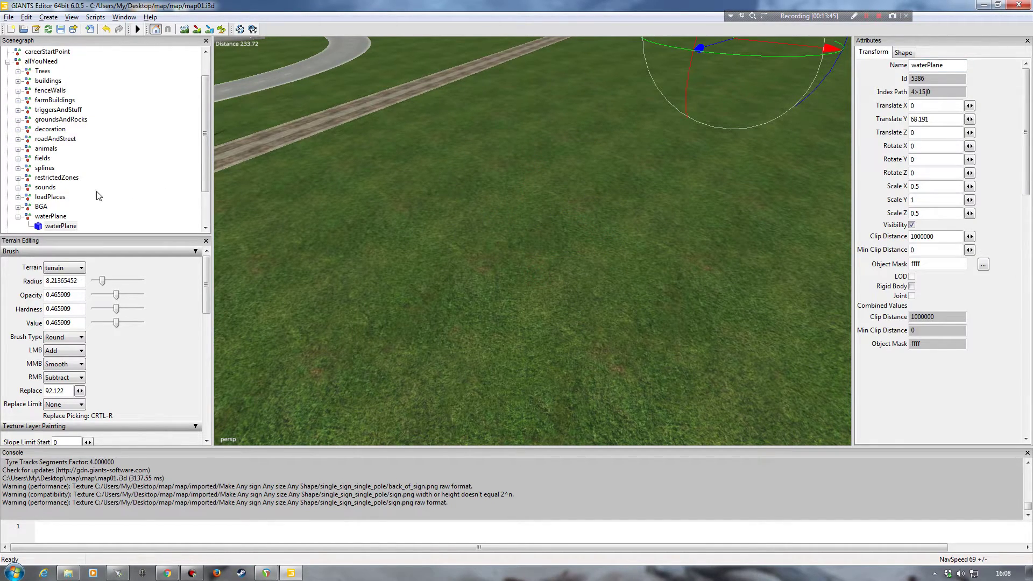
- Collapse the waterPlane and allYouNeed groups and select the audio node in the Scenegraph
click(18, 216)
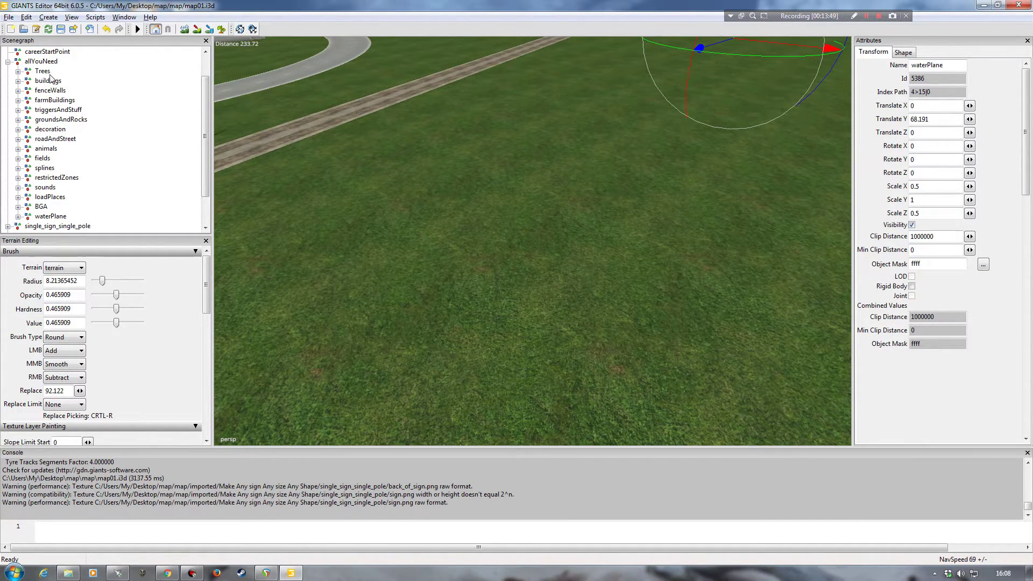
click(7, 61)
click(33, 139)
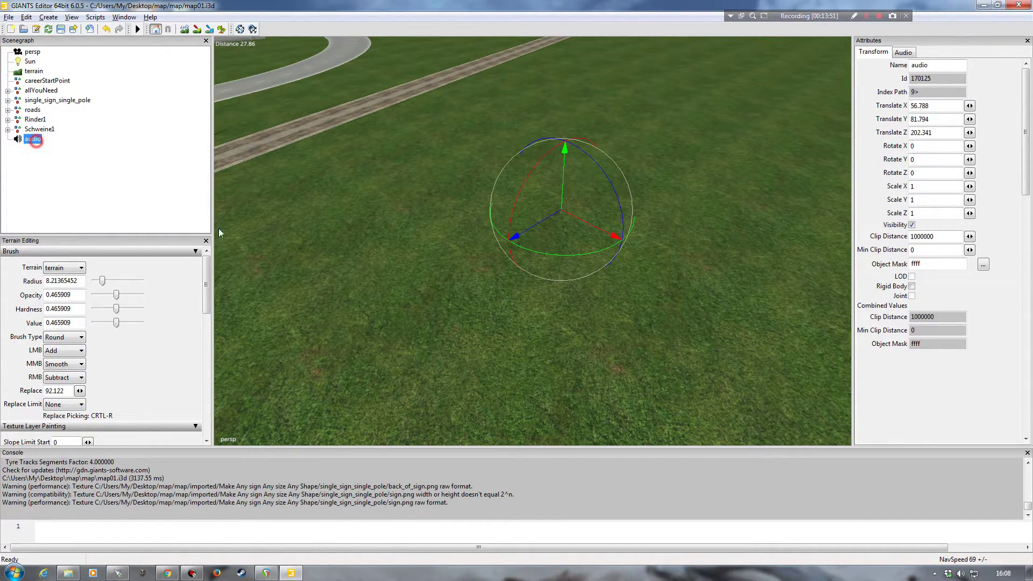
right_drag(453, 295, 343, 181)
- Start the scene simulation and fly the camera close to the audio node to listen
click(138, 29)
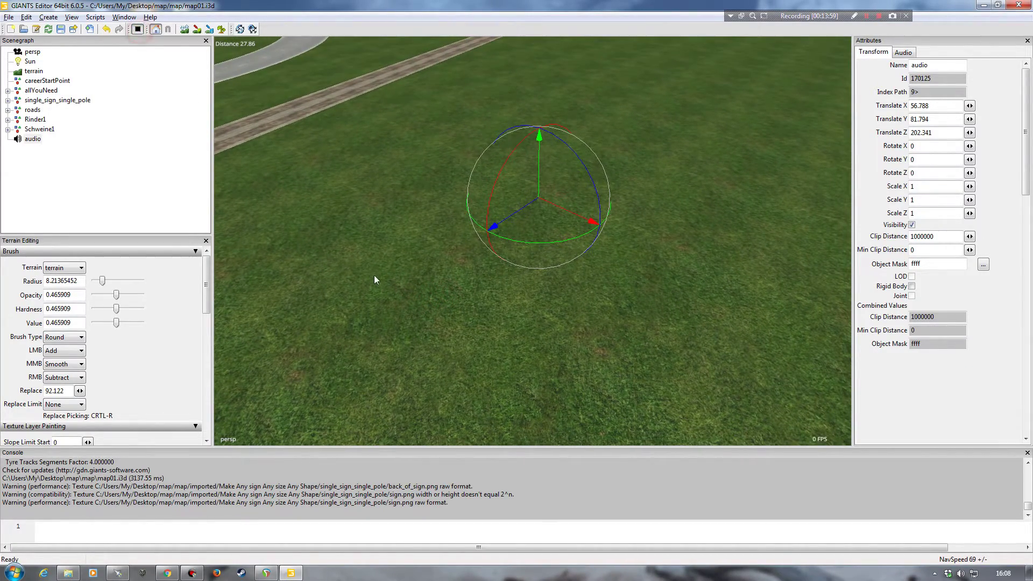
right_drag(391, 255, 433, 248)
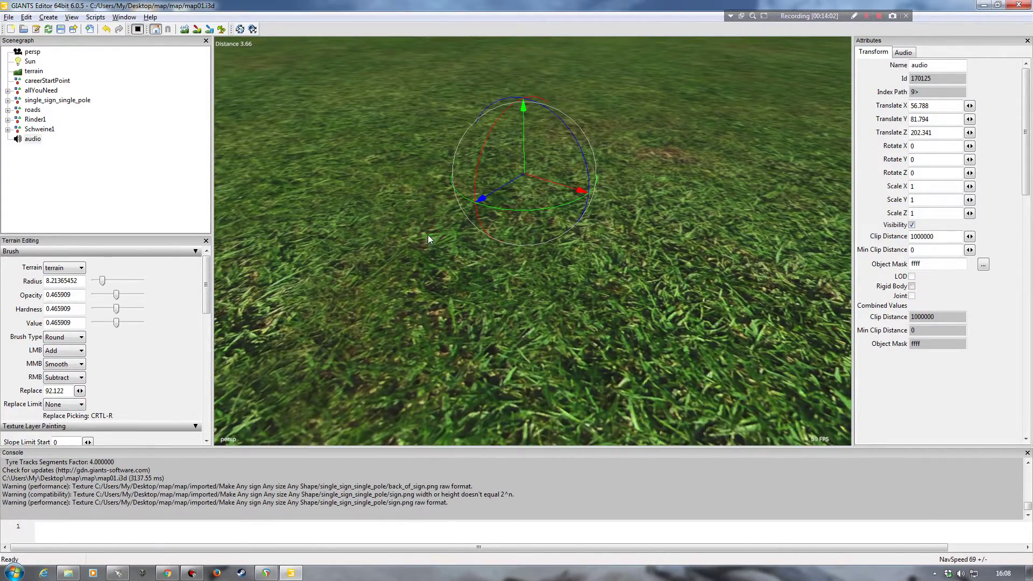
scroll(428, 235, down, 15)
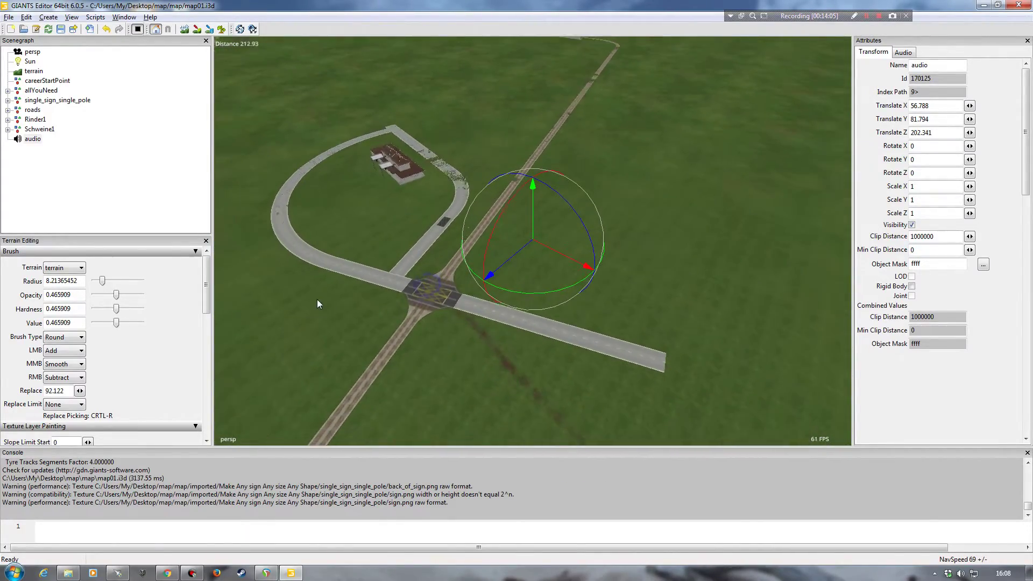
scroll(393, 272, up, 8)
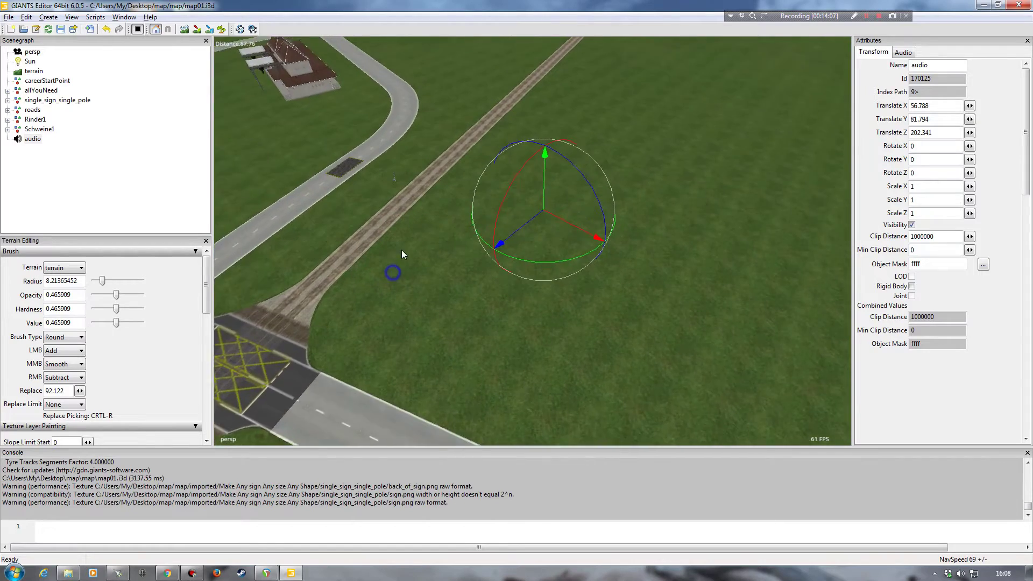
scroll(401, 250, up, 14)
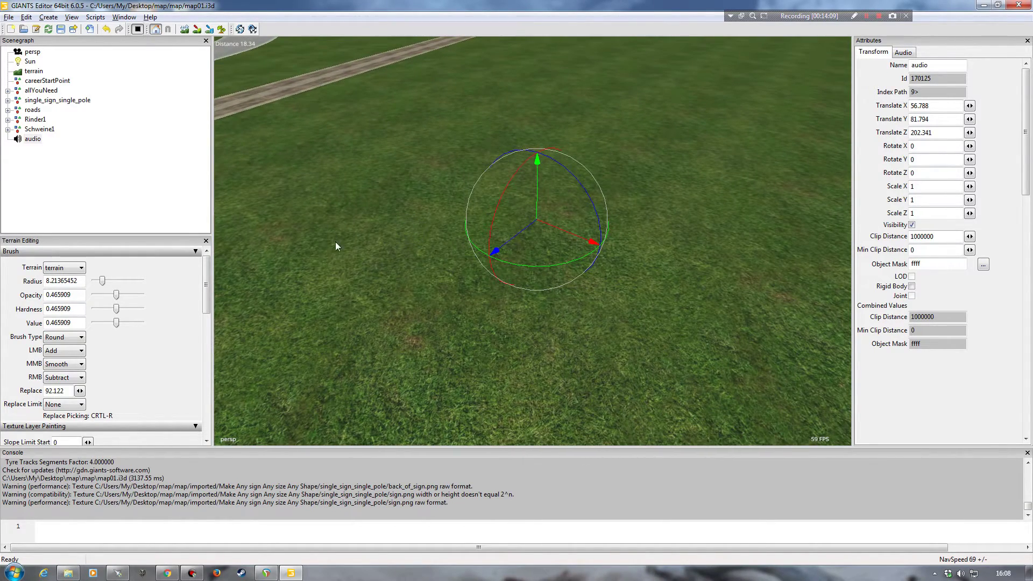
- Stop the simulation and orbit the camera around the audio node toward the road and houses
click(138, 29)
right_drag(570, 298, 563, 211)
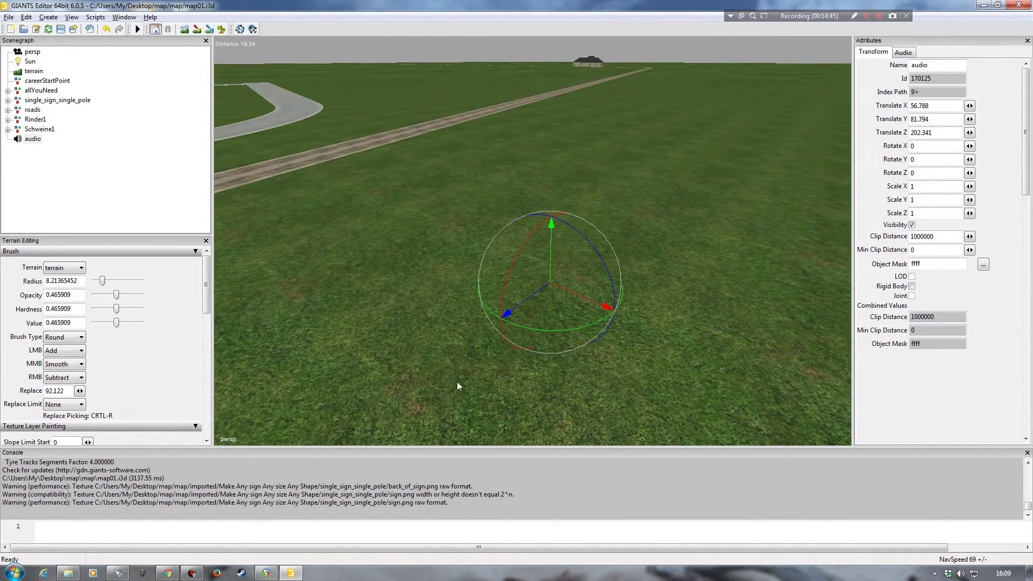
right_drag(395, 376, 447, 362)
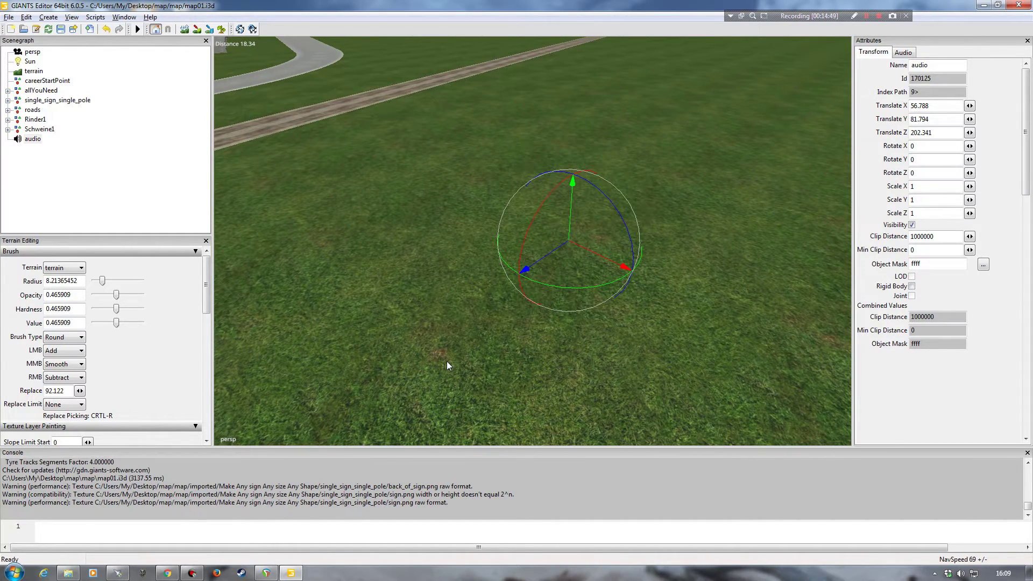
right_drag(446, 365, 473, 312)
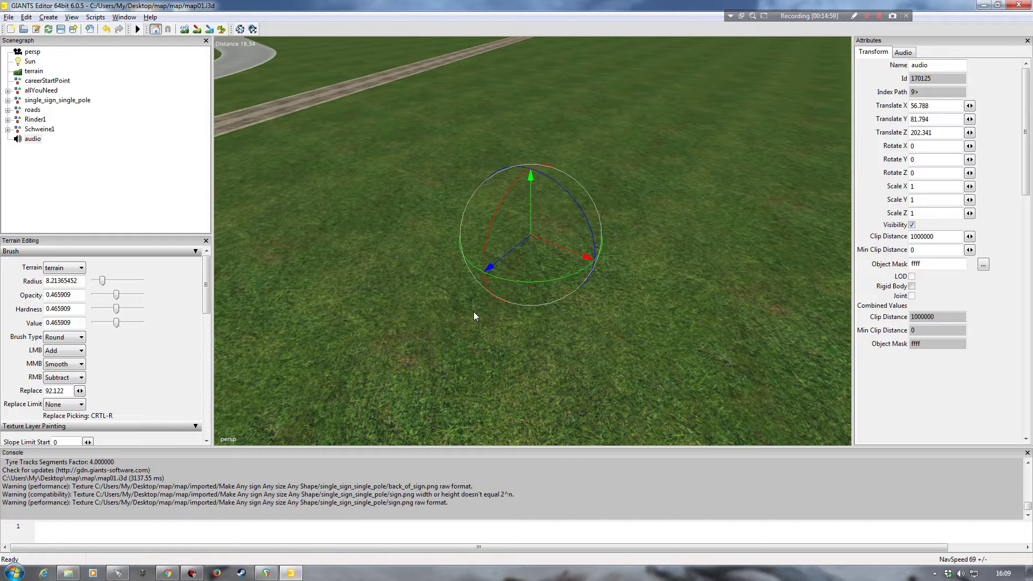
right_drag(464, 316, 512, 263)
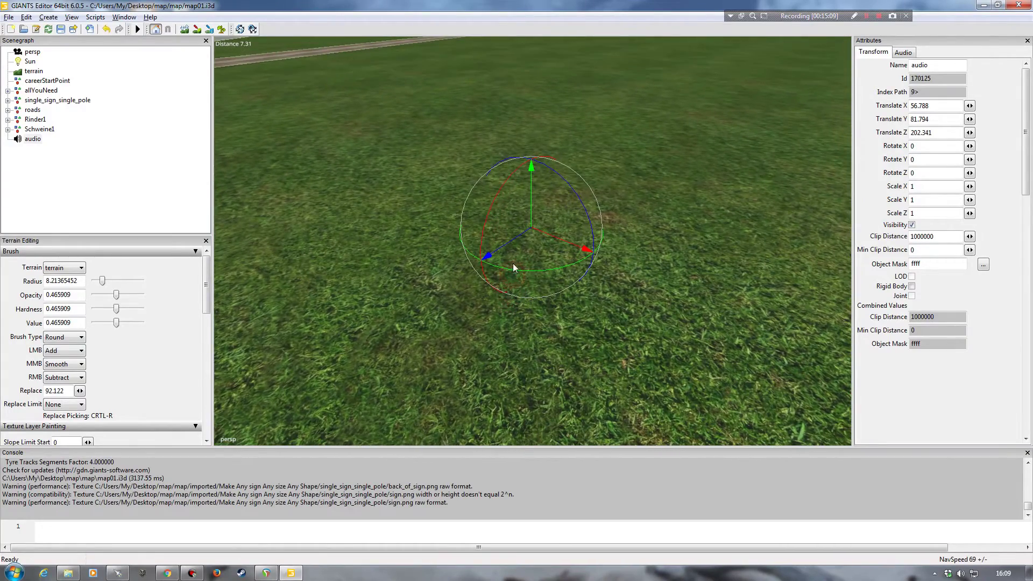
scroll(453, 292, down, 10)
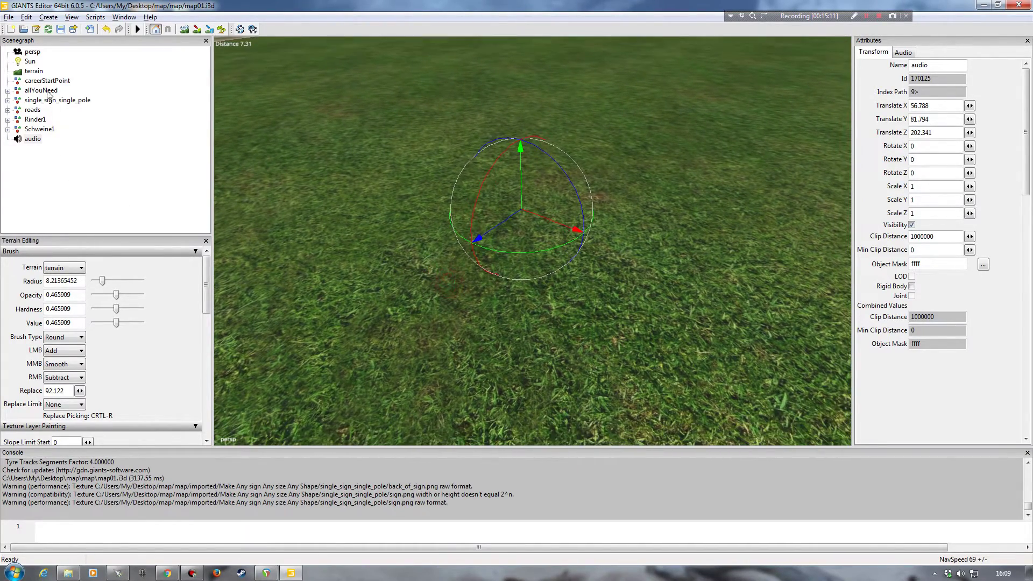
right_drag(389, 323, 453, 288)
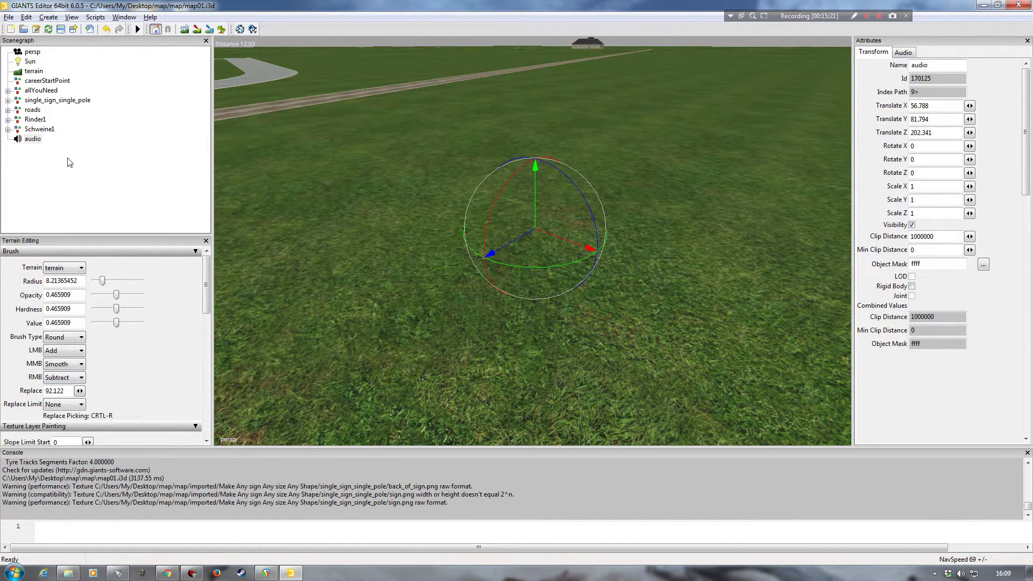
- Reselect the audio node, then show Explorer's top map folder and SampleModMap.xml's context menu
click(32, 139)
click(68, 573)
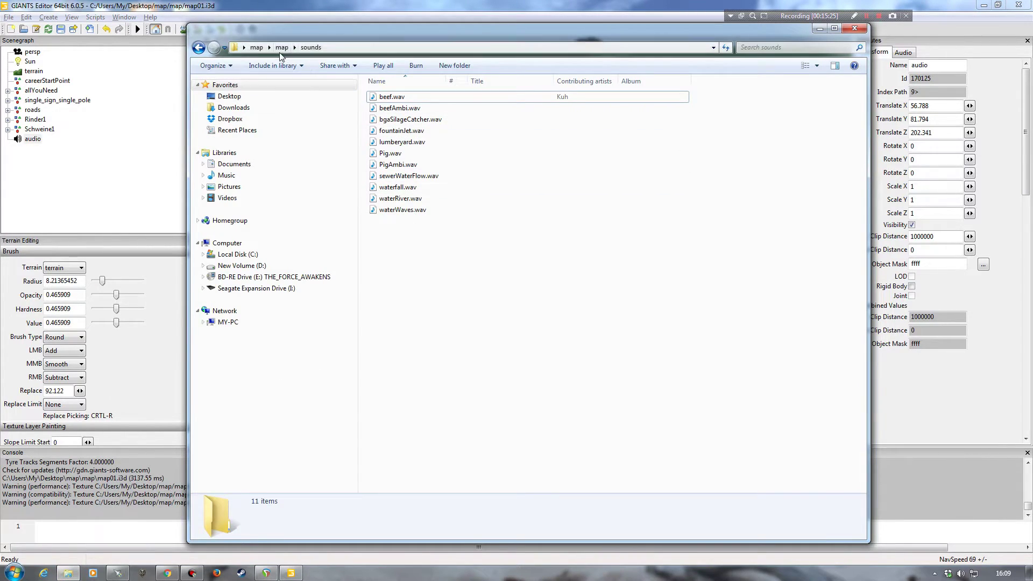
click(256, 47)
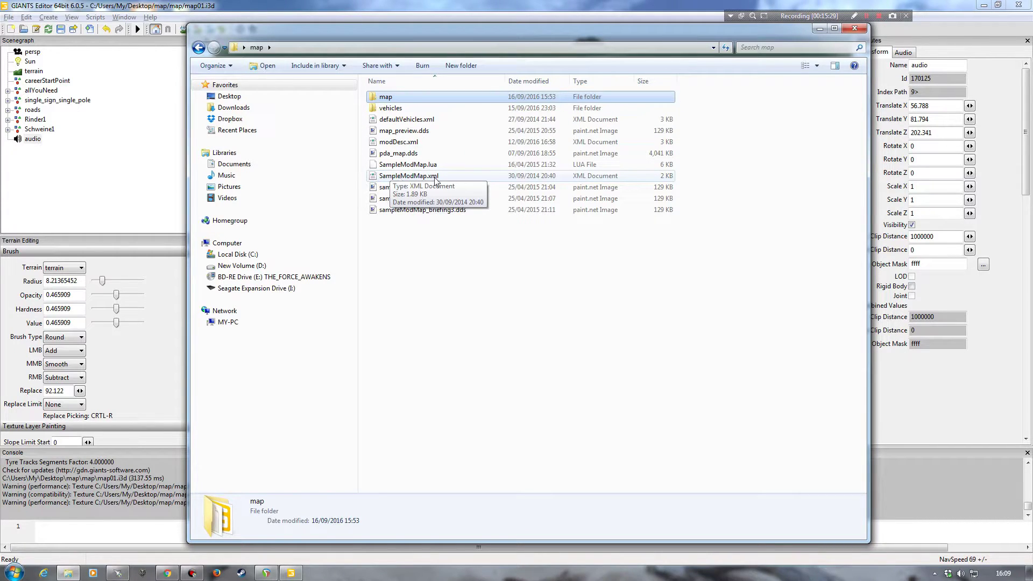
right_click(402, 177)
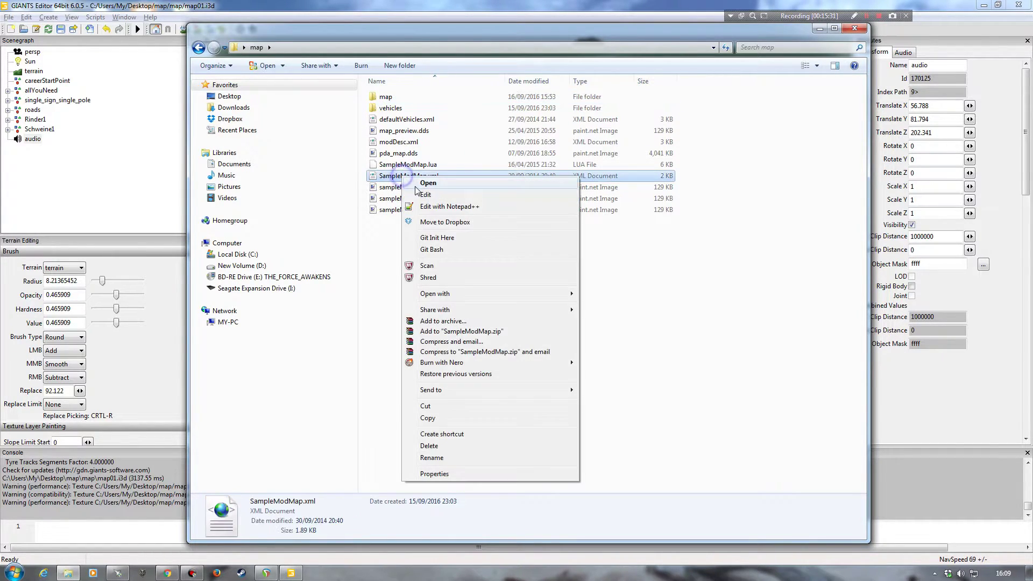
- Open SampleModMap.xml in Notepad++, review its ambientSamples section, and close it without edits
click(422, 184)
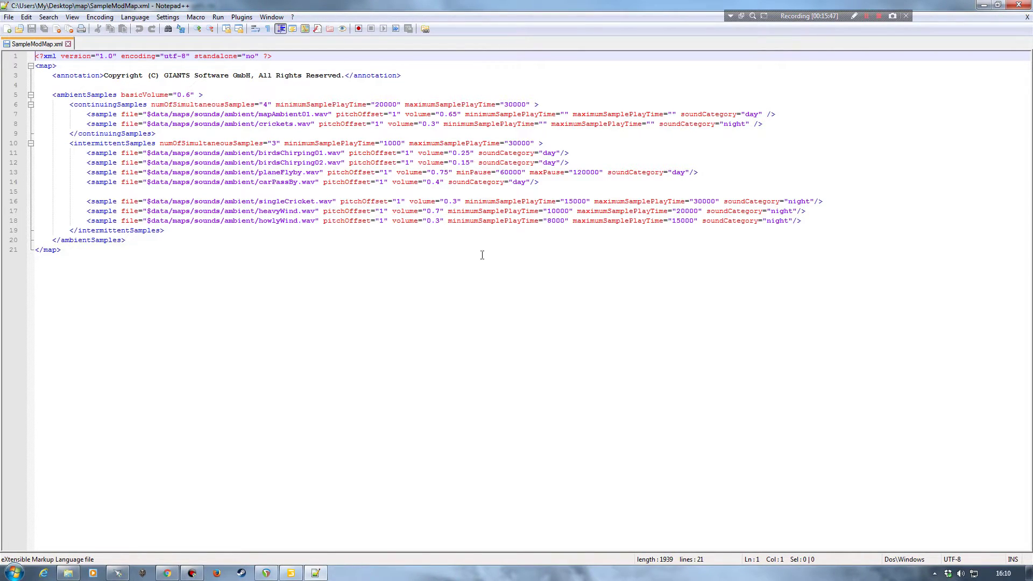
click(1027, 17)
click(1018, 5)
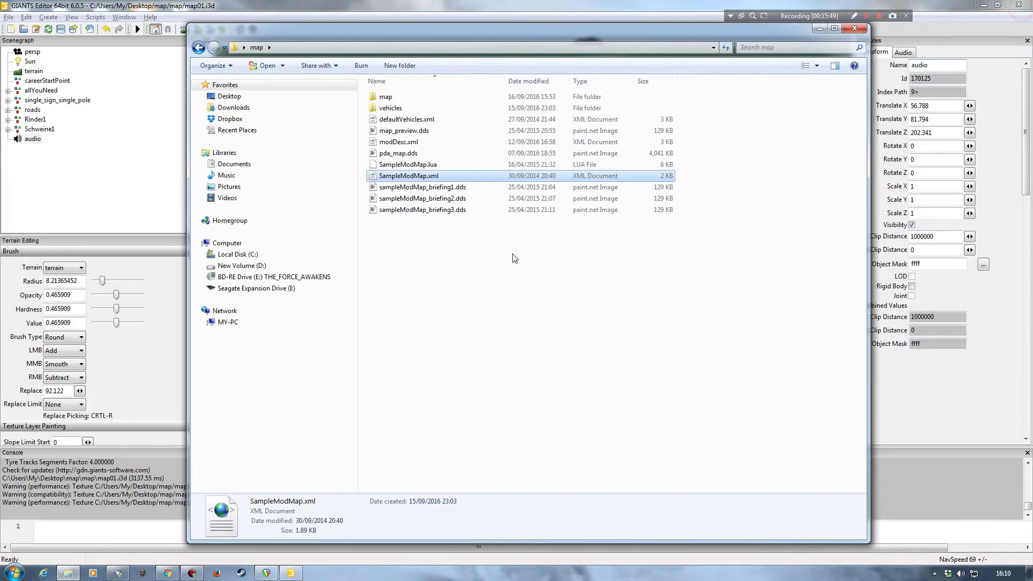
- Return to the editor and check the audio node's Audio properties: looping, Range 100, Inner Range 30, Volume 0.1
click(819, 29)
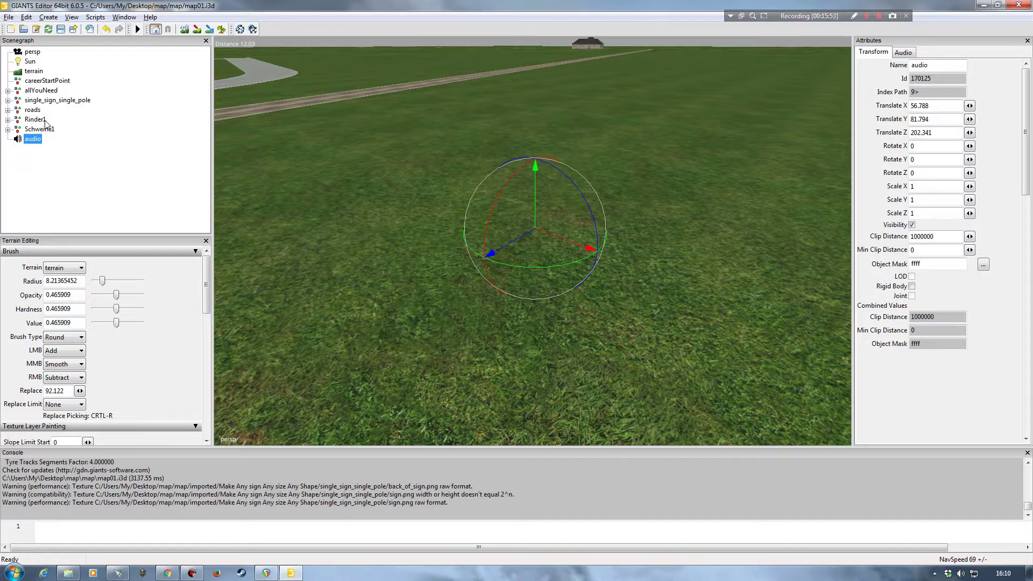
mouse_move(368, 172)
right_down()
mouse_move(429, 236)
mouse_move(383, 224)
mouse_move(414, 222)
right_up()
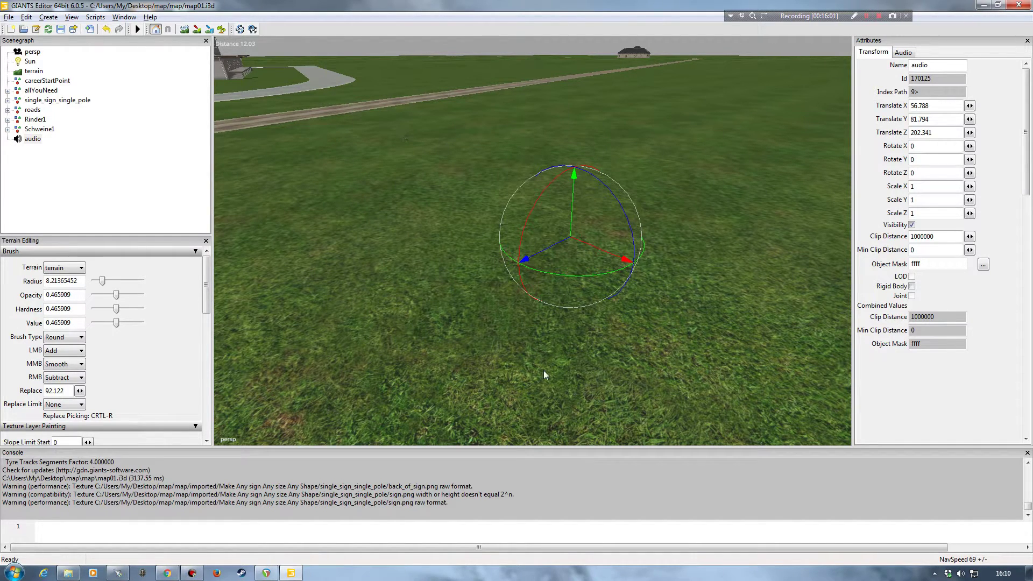
click(903, 52)
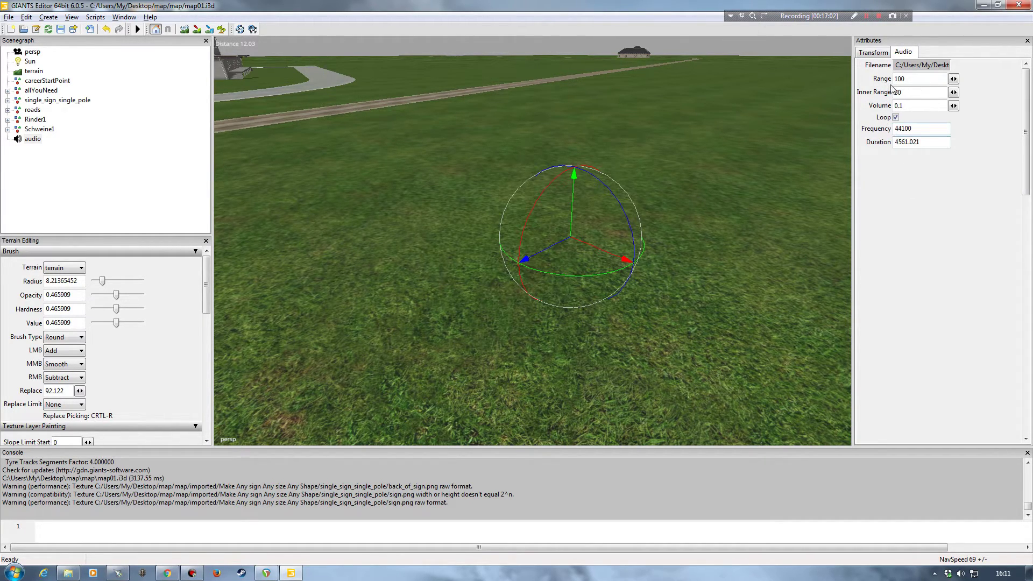
right_drag(834, 185, 694, 183)
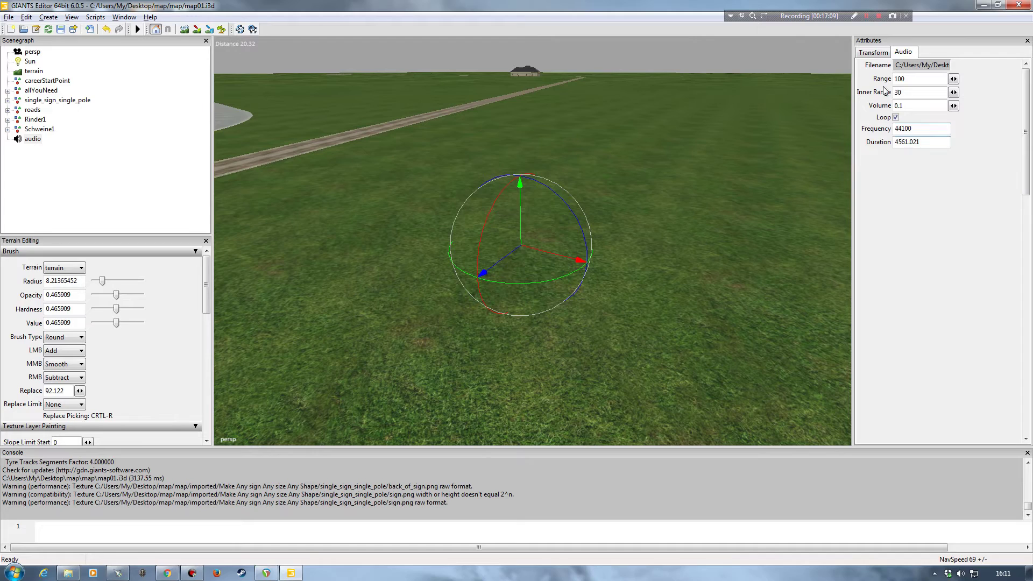